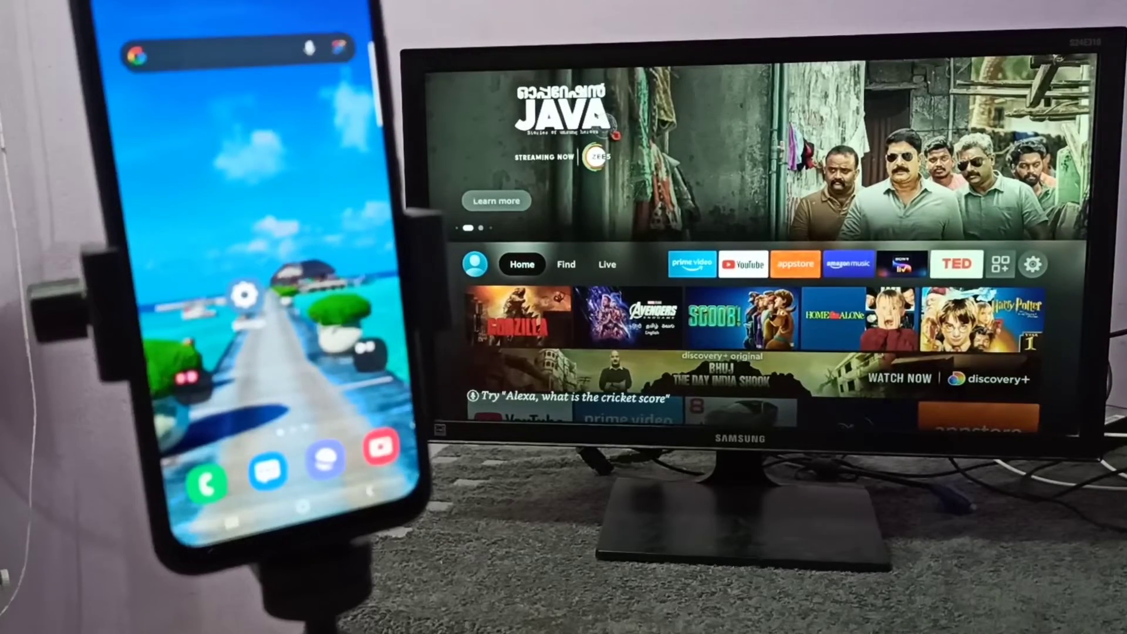
Bring up the Fire TV quick settings overlay and highlight the Mirroring option
key(Home)
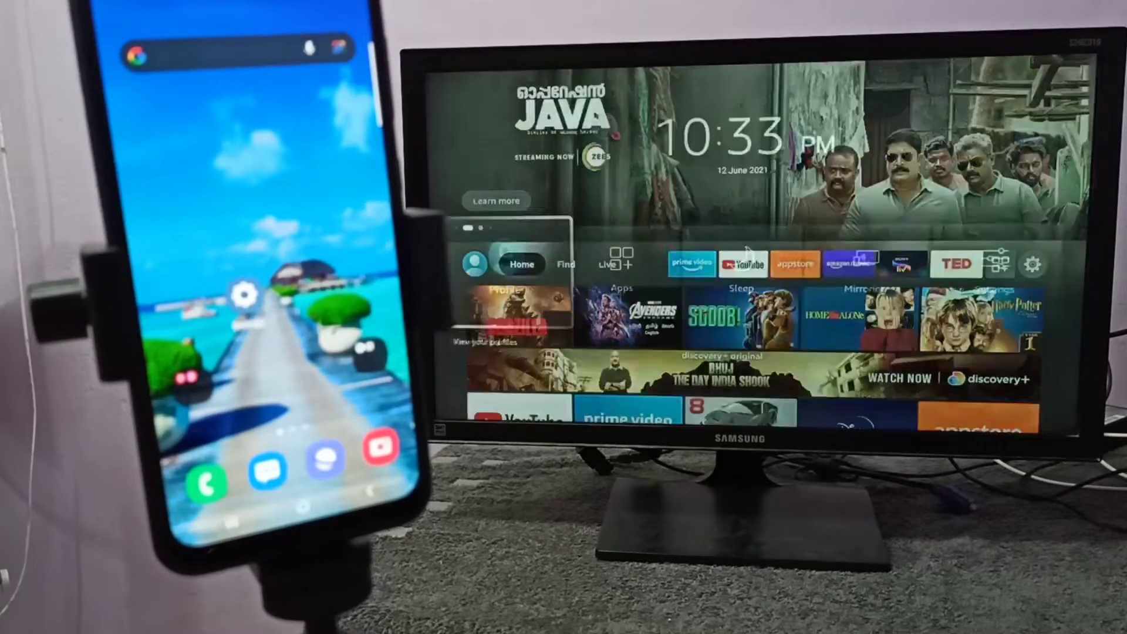
key(Right)
key(Right)
key(Right)
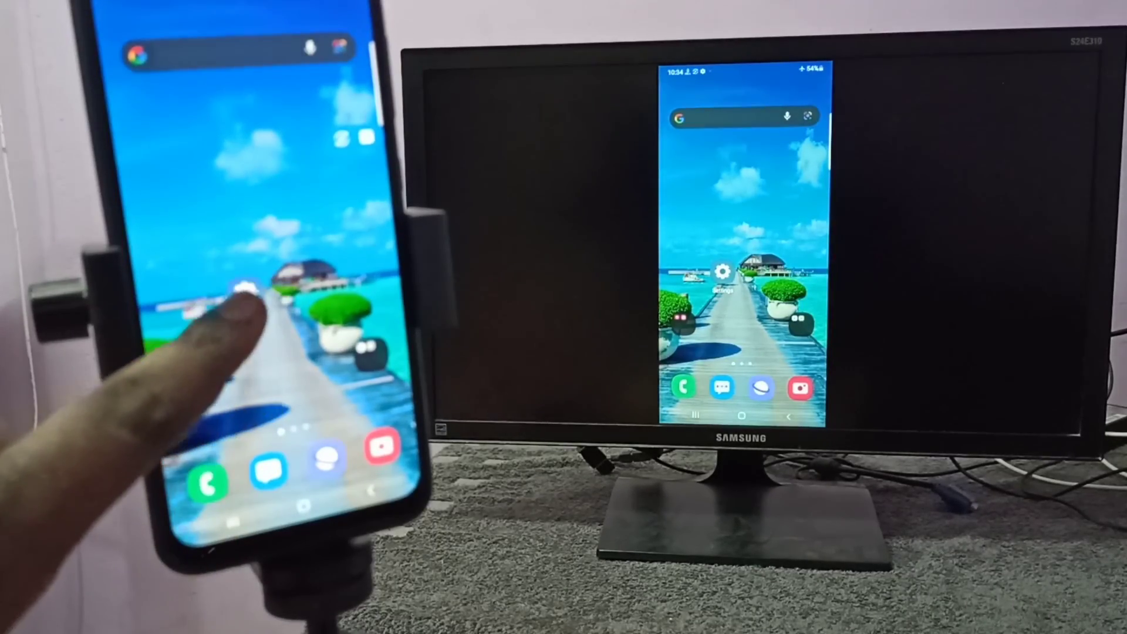
Show the phone's Settings app on the TV, then return to the home screen
click(245, 294)
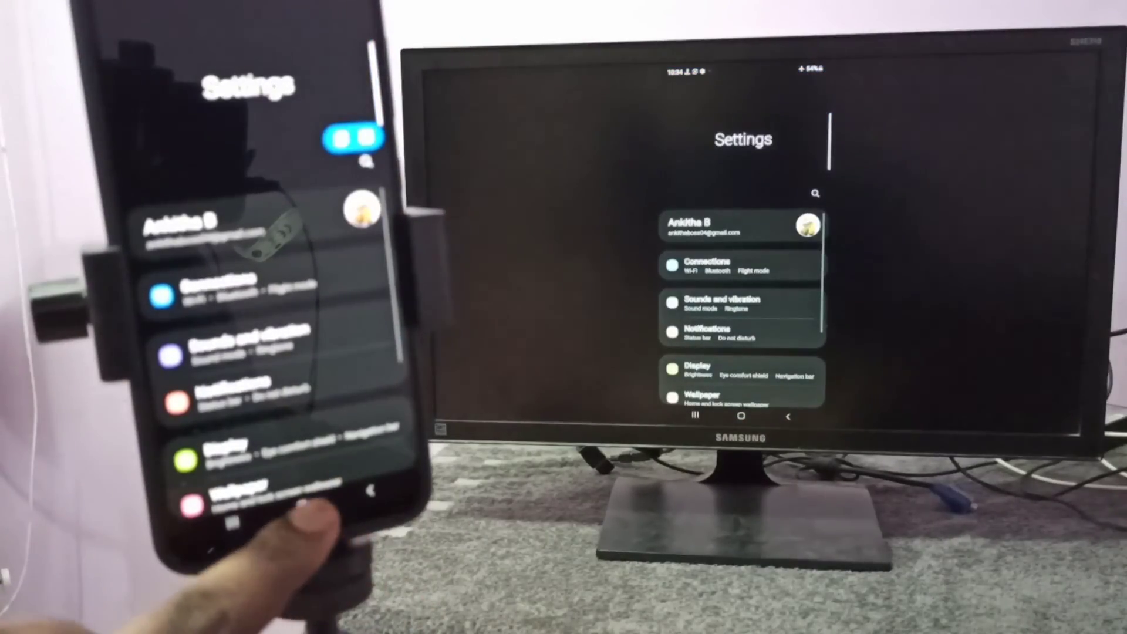
click(303, 507)
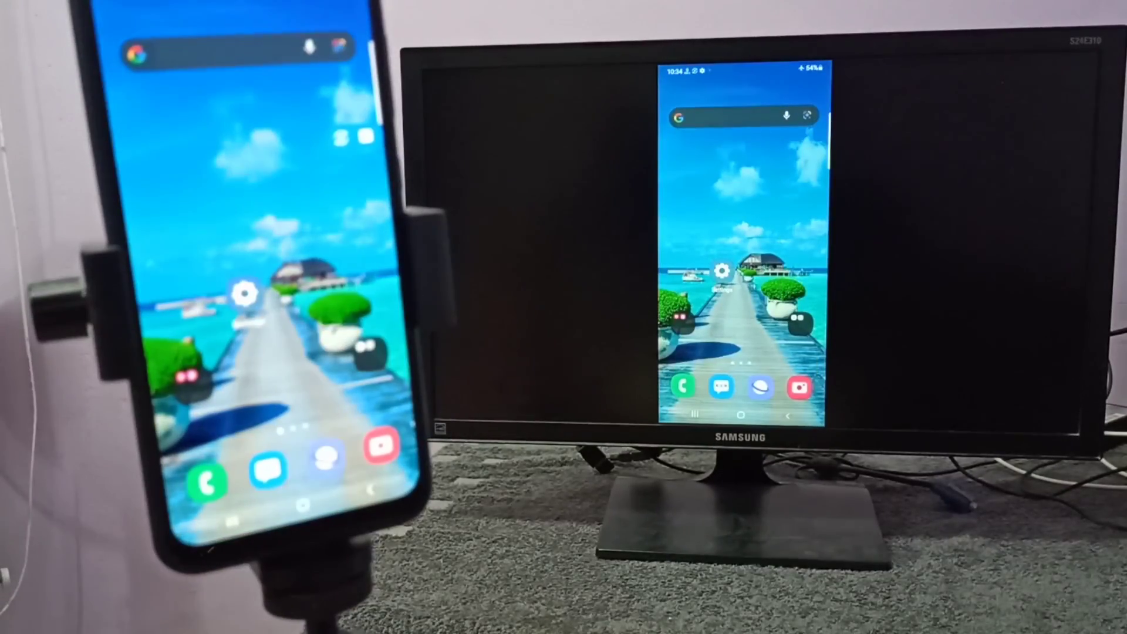